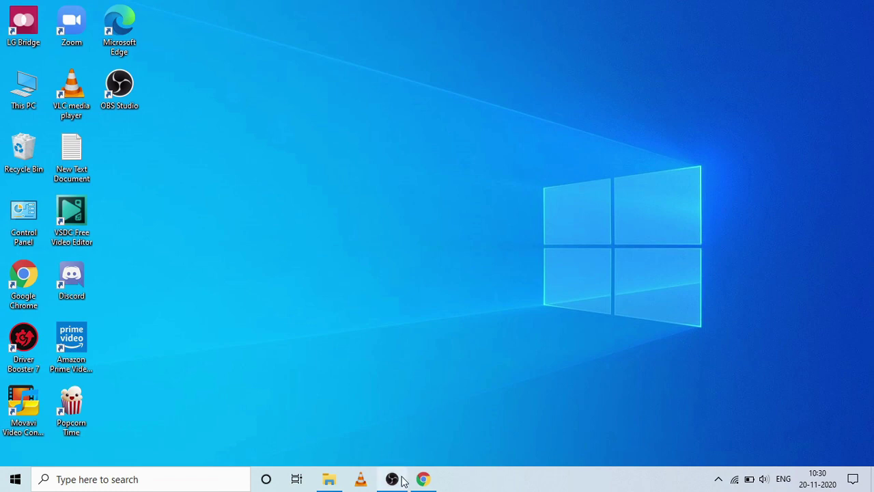
# Switch to Chrome, open the LG USA Support page for LG Bridge from the search results, and request the Windows download
pyautogui.click(423, 479)
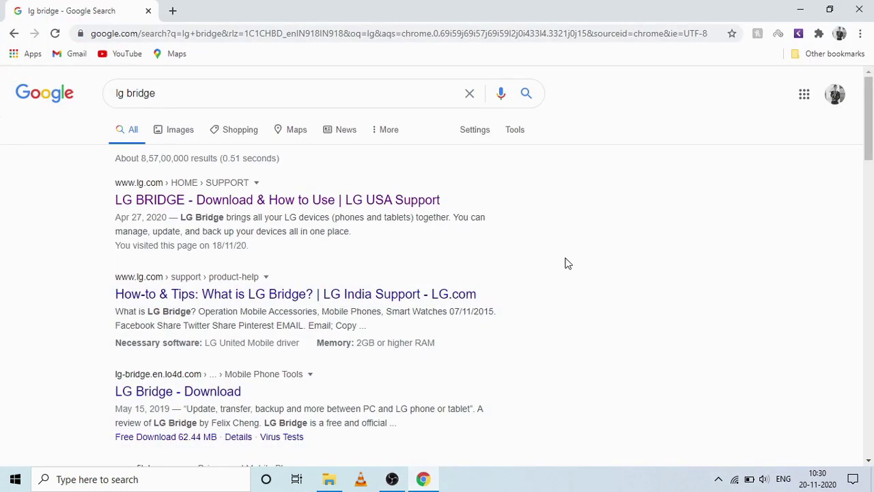
pyautogui.click(392, 205)
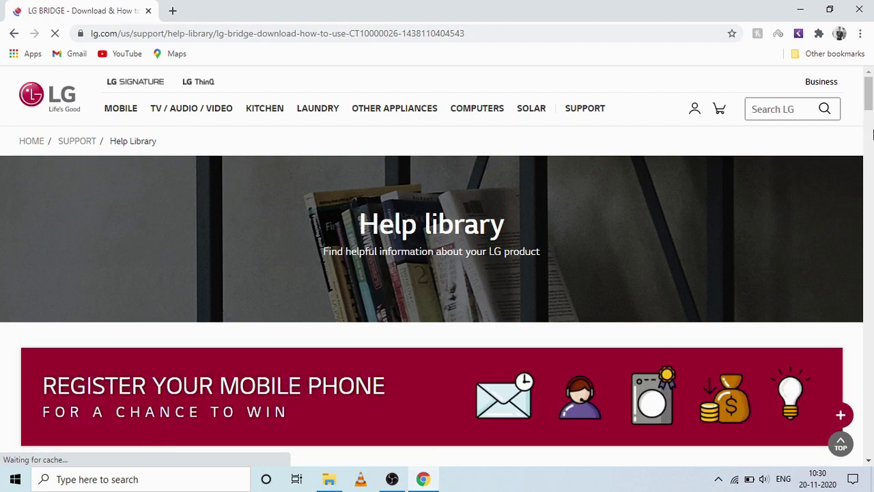
pyautogui.scroll(-3, 872, 140)
pyautogui.moveTo(872, 118); pyautogui.dragTo(872, 130)
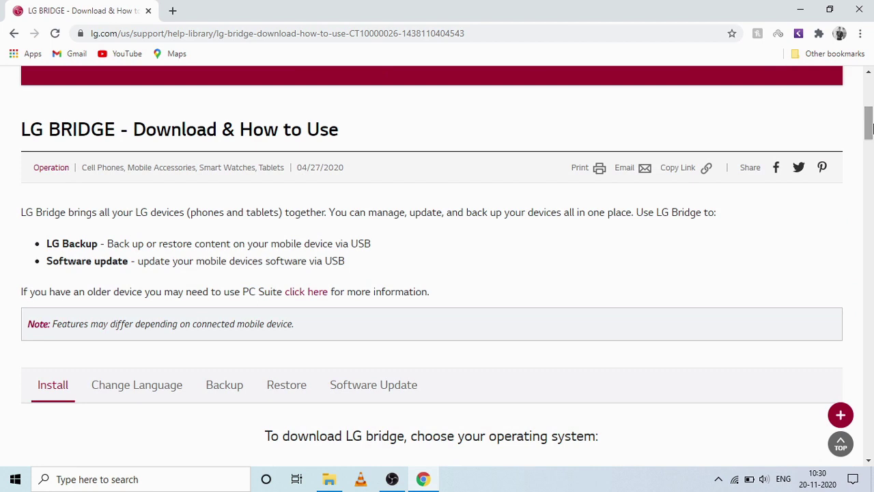
pyautogui.scroll(-1, 867, 137)
pyautogui.scroll(-1, 833, 170)
pyautogui.scroll(-3, 765, 187)
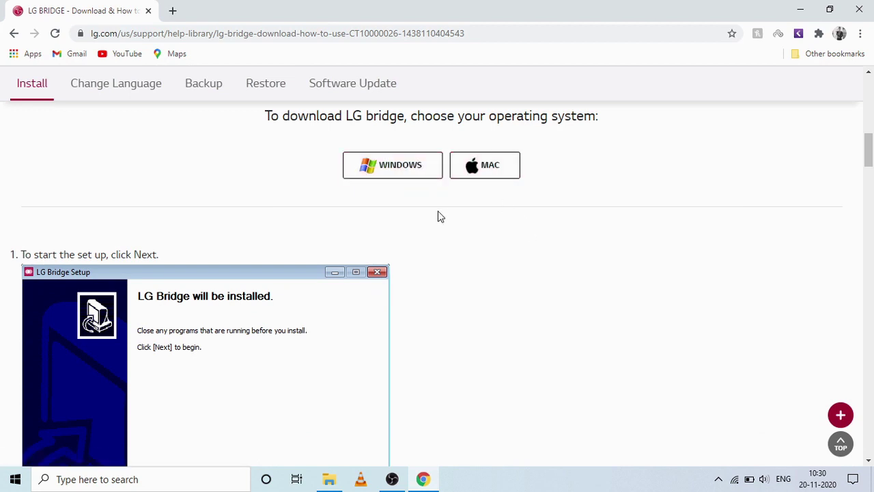
pyautogui.click(405, 164)
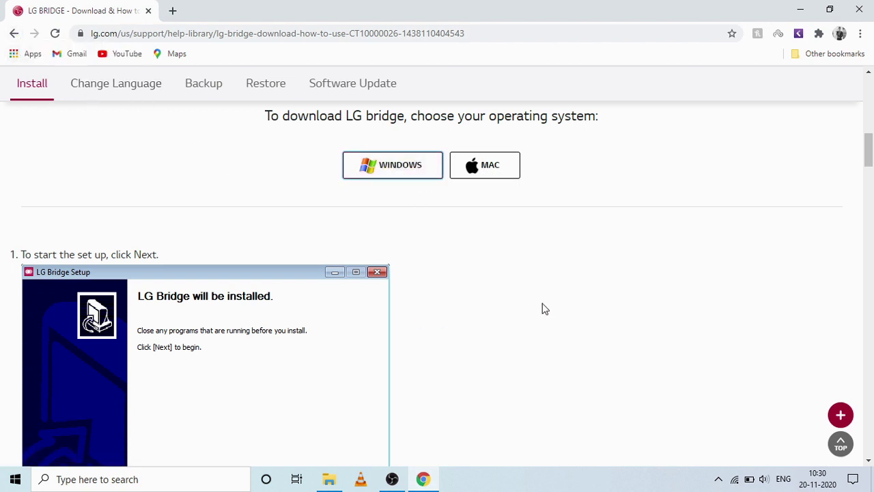
# Review the LG Bridge installation instructions, from starting the setup through country, agreements and install folder to finishing
pyautogui.scroll(-2, 498, 310)
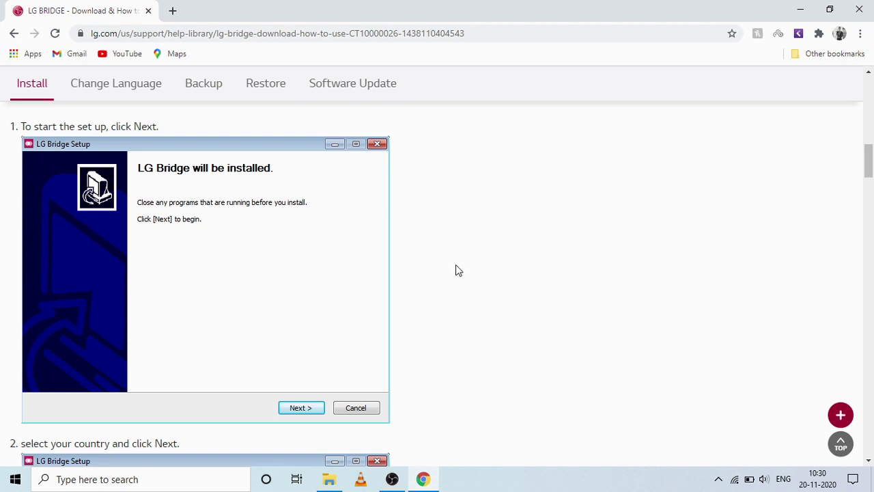
pyautogui.scroll(-5, 455, 267)
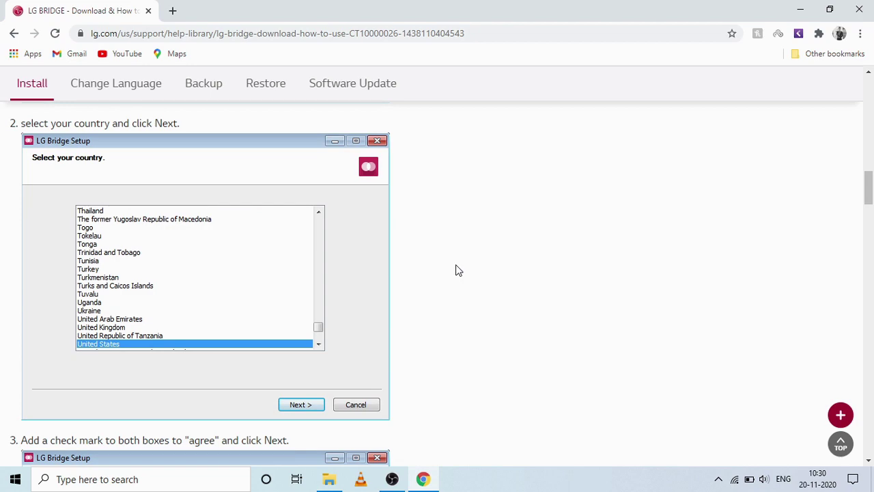
pyautogui.scroll(-4, 458, 270)
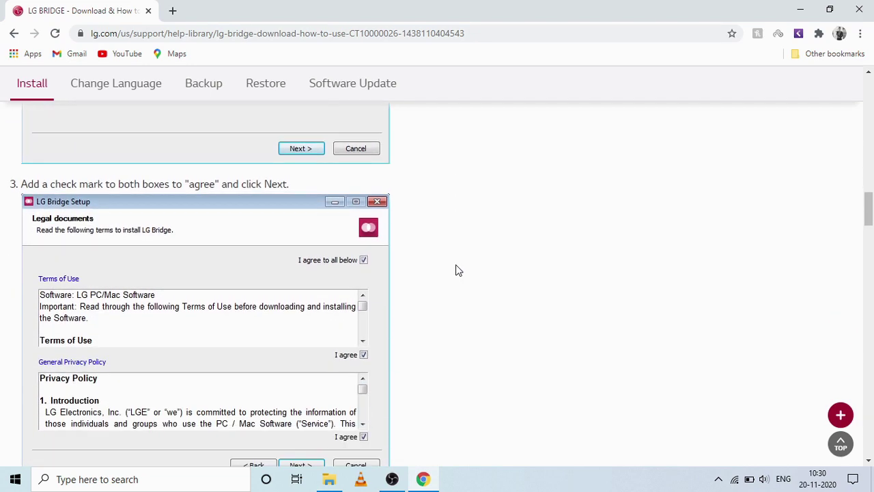
pyautogui.scroll(-1, 457, 270)
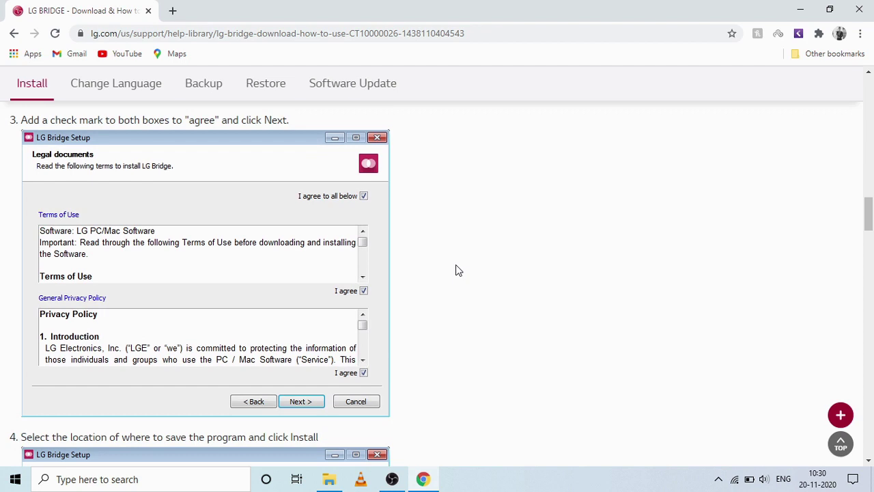
pyautogui.scroll(-1, 457, 270)
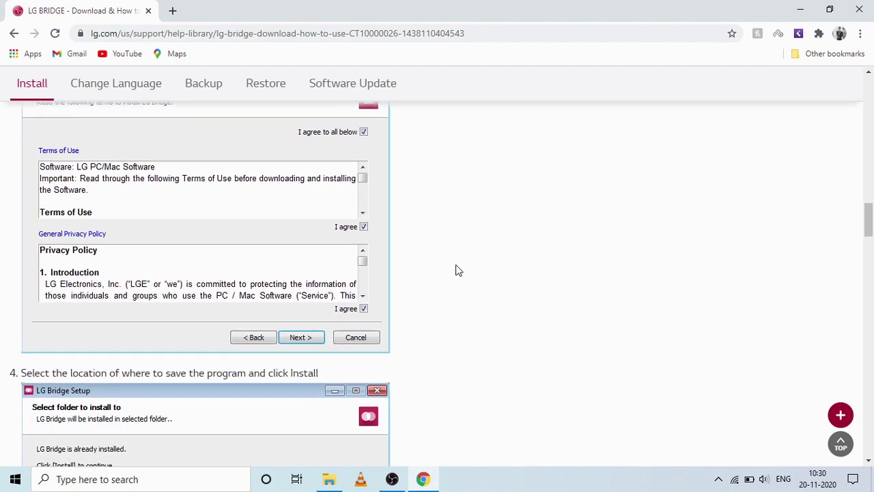
pyautogui.scroll(-3, 458, 271)
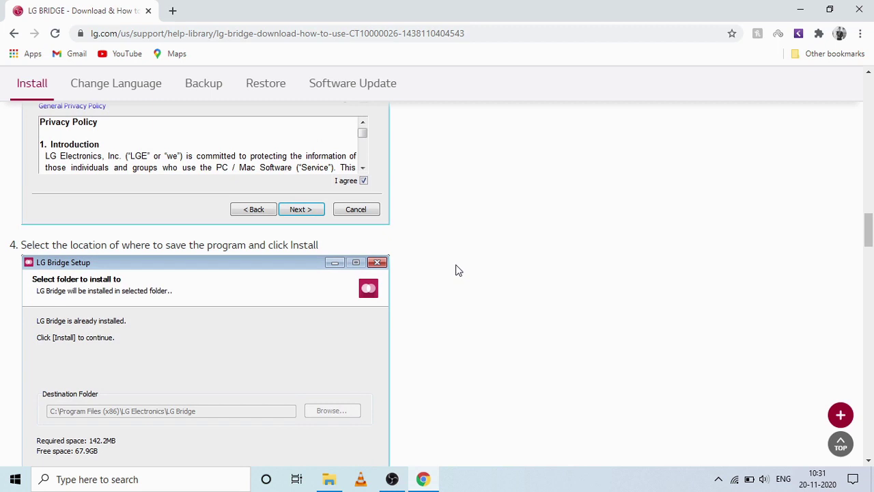
pyautogui.scroll(-1, 457, 271)
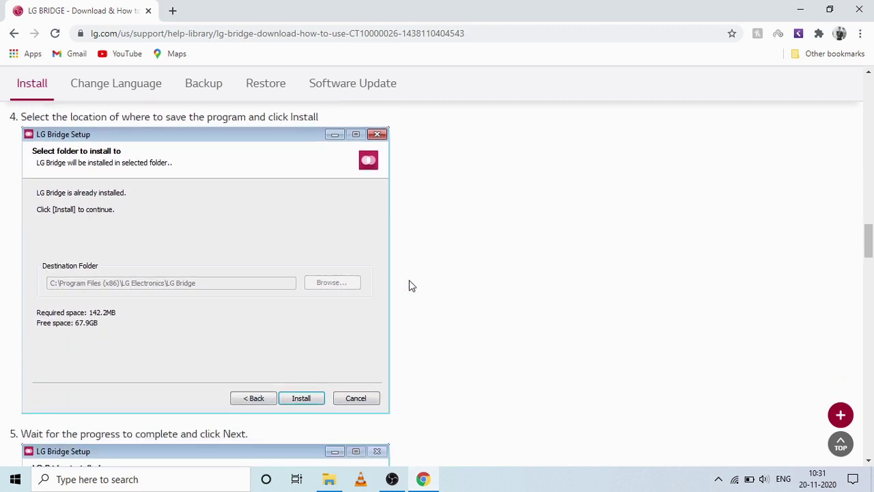
pyautogui.scroll(-3, 410, 280)
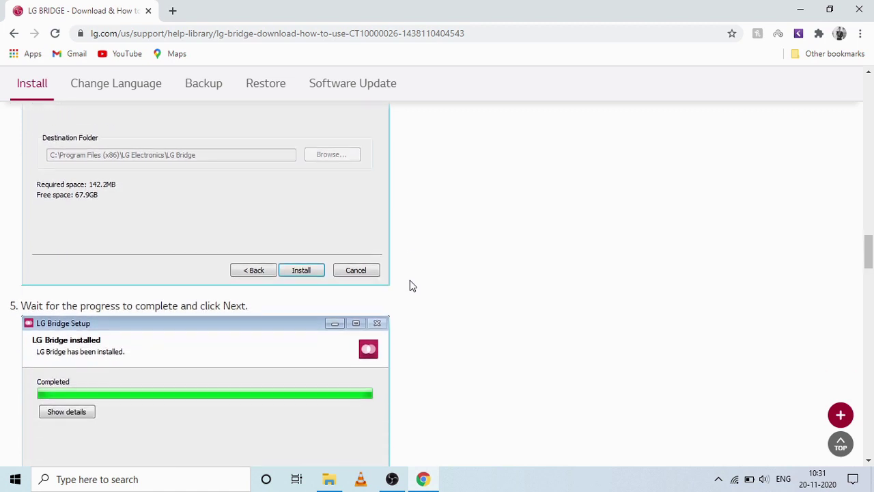
pyautogui.scroll(-1, 410, 280)
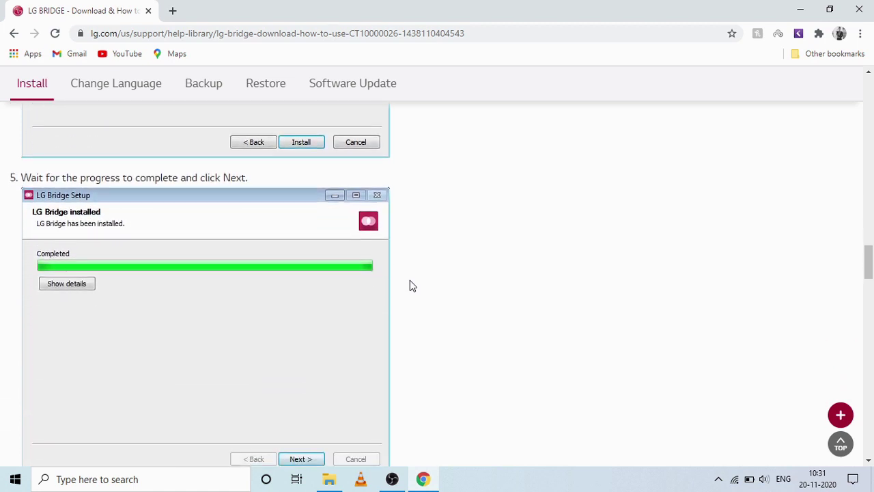
pyautogui.scroll(-1, 412, 285)
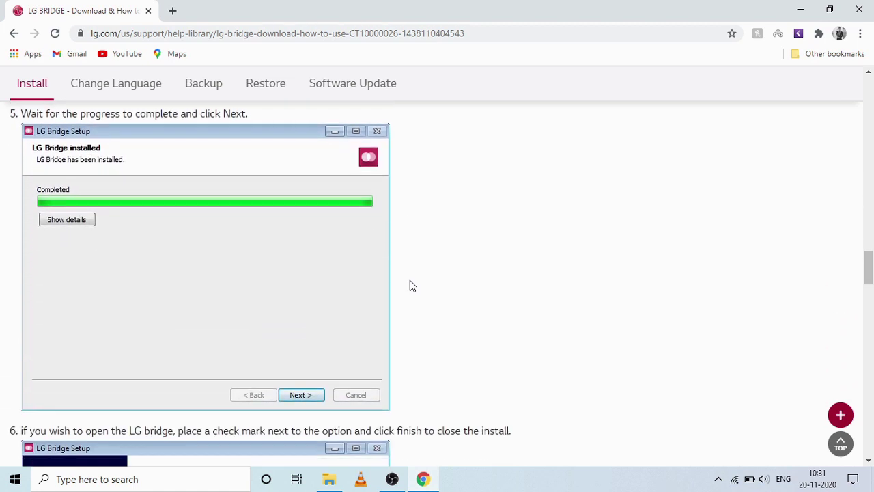
pyautogui.scroll(-4, 411, 285)
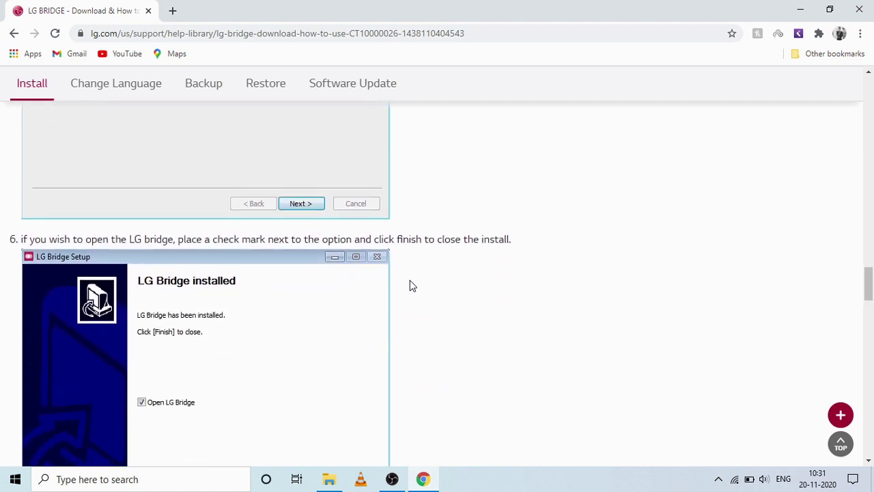
pyautogui.scroll(-1, 411, 285)
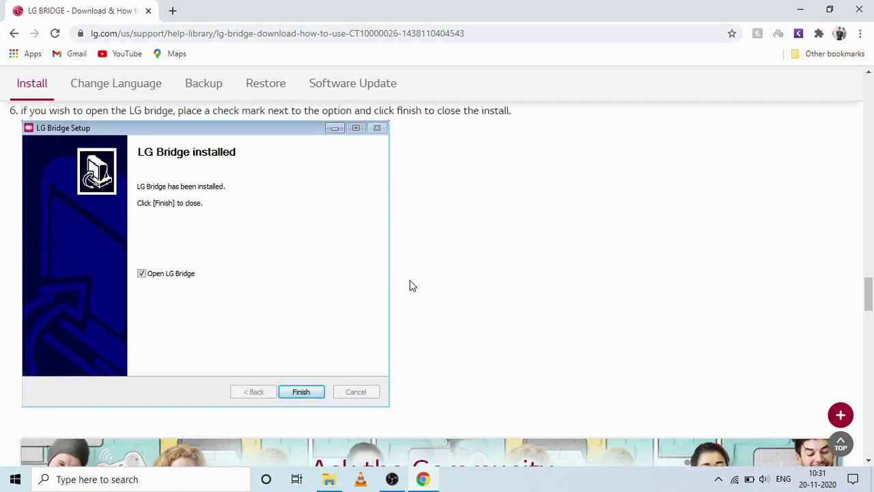
# Minimize the browser, move the LG Bridge shortcut to the open middle area of the desktop, and launch LG Bridge
pyautogui.click(802, 10)
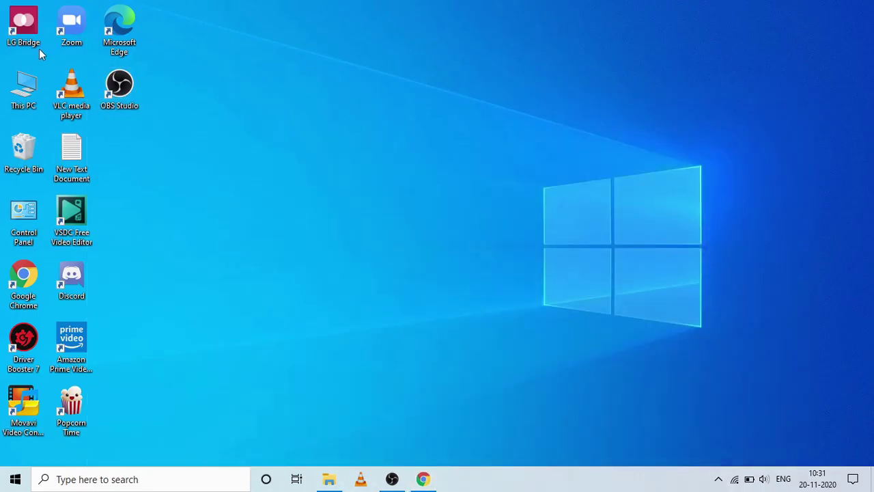
pyautogui.moveTo(32, 50); pyautogui.dragTo(424, 164)
pyautogui.moveTo(453, 128); pyautogui.dragTo(325, 212)
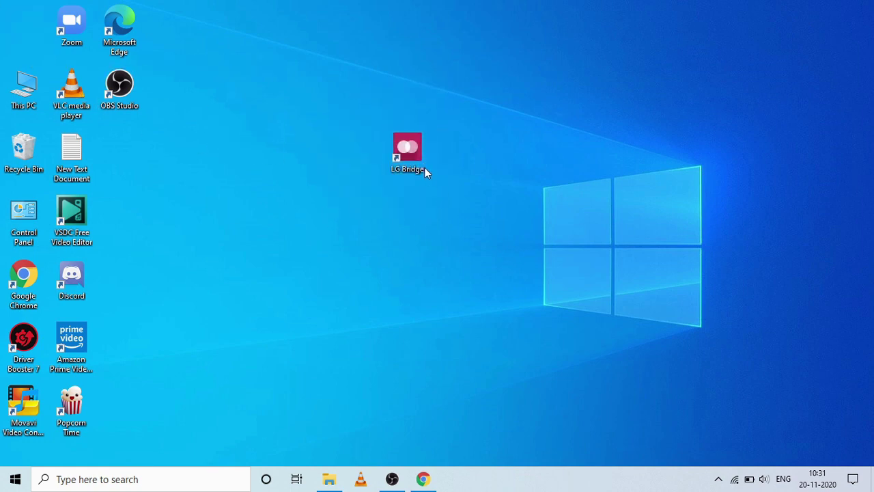
pyautogui.doubleClick(406, 146)
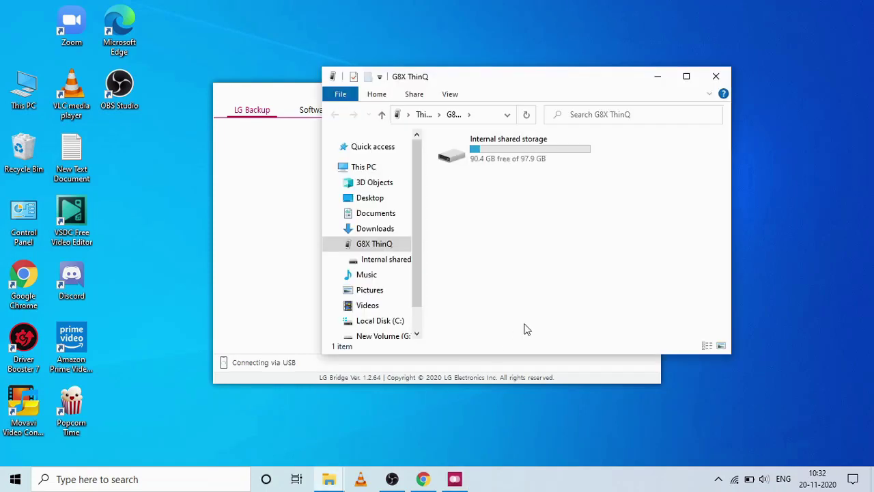
# Close the phone's folder window and check the connected G8X ThinQ for a software update in LG Bridge
pyautogui.click(714, 79)
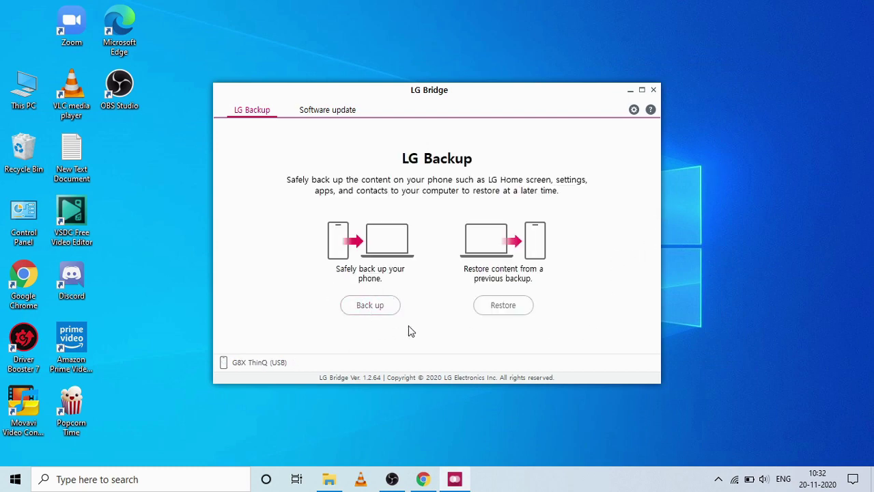
pyautogui.click(371, 307)
pyautogui.click(336, 115)
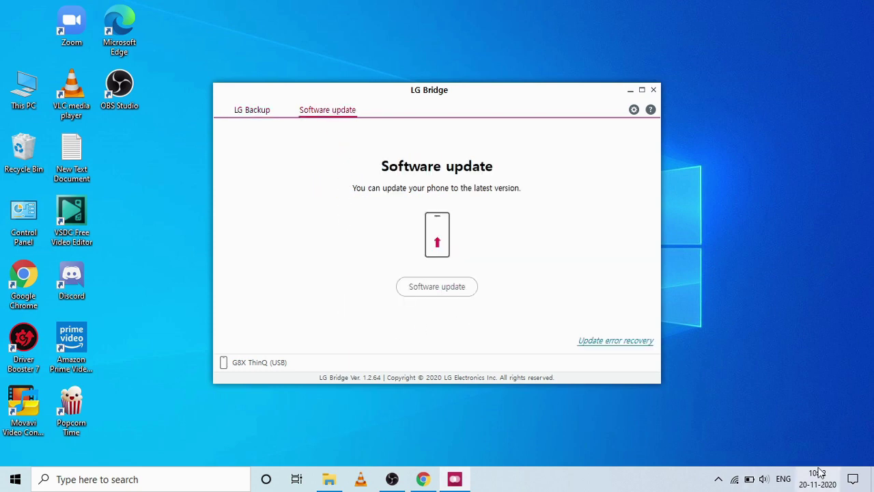
pyautogui.moveTo(736, 488)
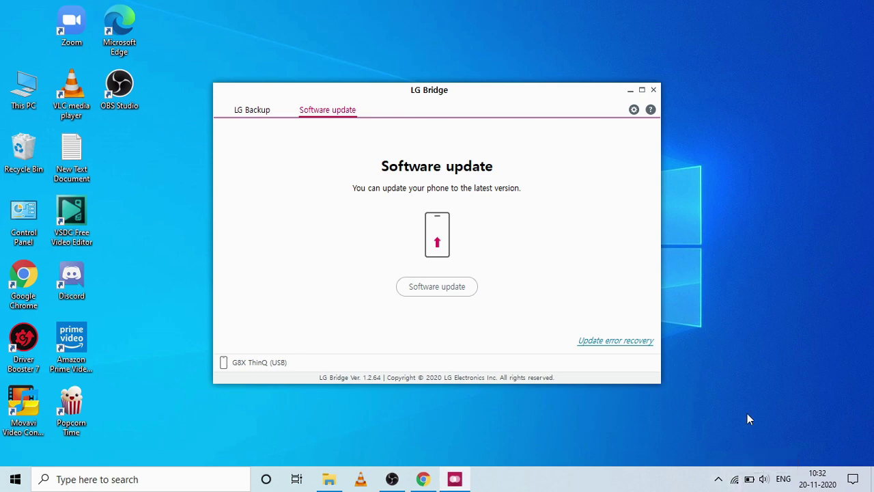
pyautogui.click(440, 288)
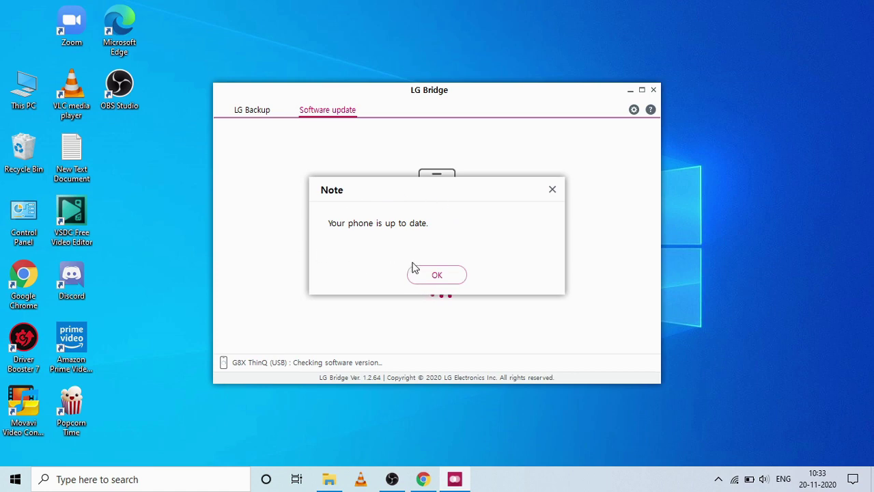
pyautogui.click(436, 276)
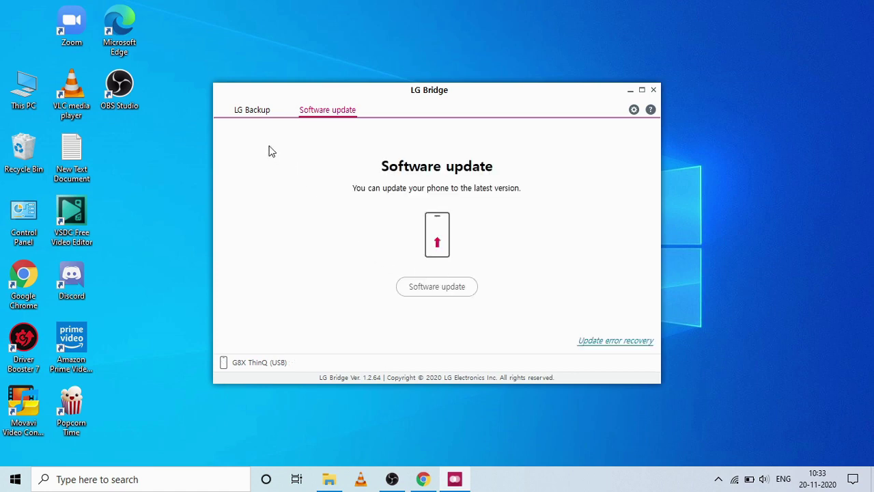
# Return to LG Backup and begin backing up the G8X ThinQ to reach its item selection
pyautogui.click(257, 116)
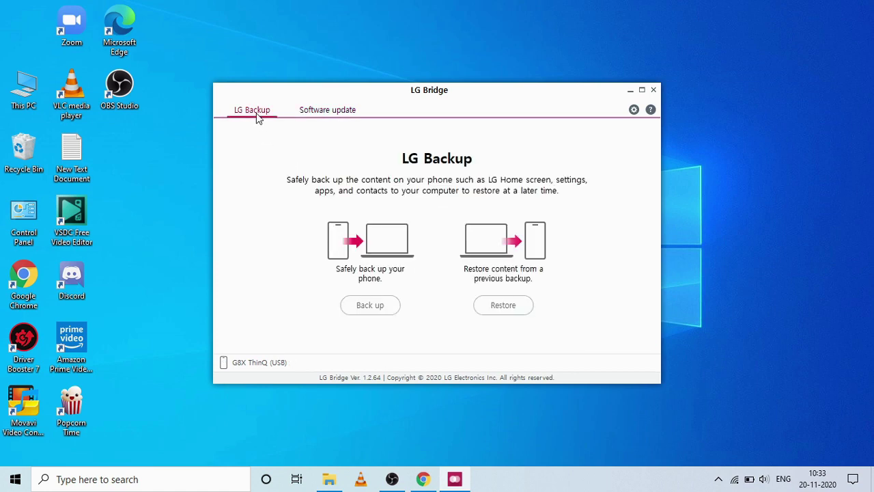
pyautogui.click(369, 307)
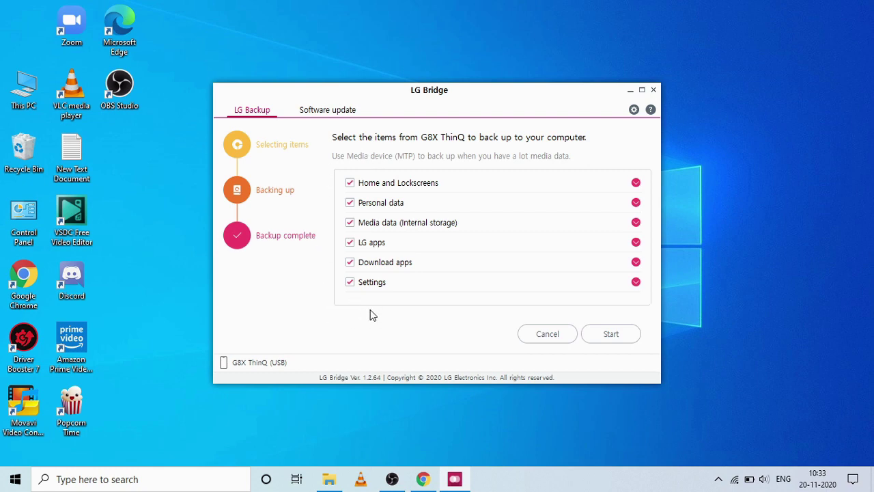
# Inspect the backup items inside Home and Lockscreens, Personal data, and Media data (Internal storage)
pyautogui.click(635, 183)
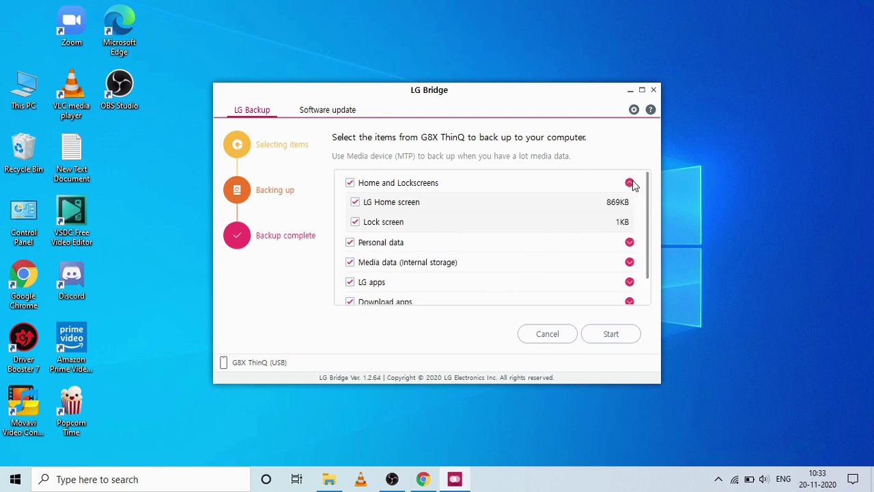
pyautogui.click(629, 185)
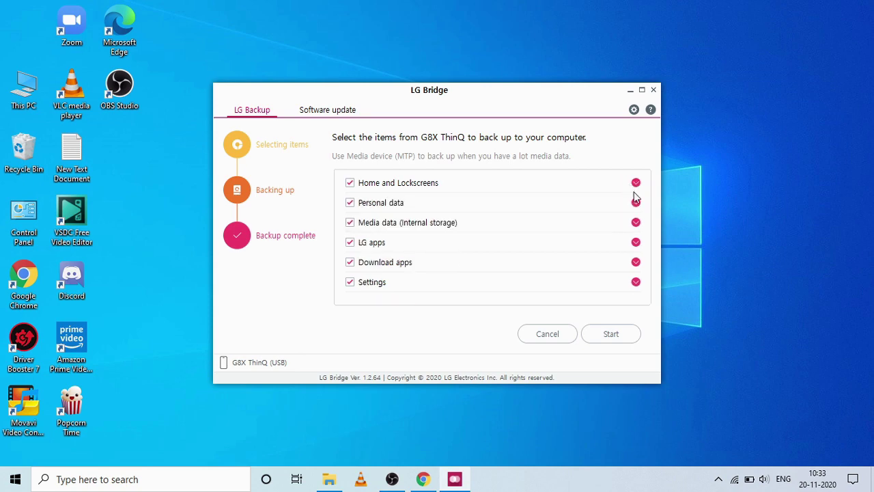
pyautogui.click(629, 203)
pyautogui.scroll(-1, 636, 209)
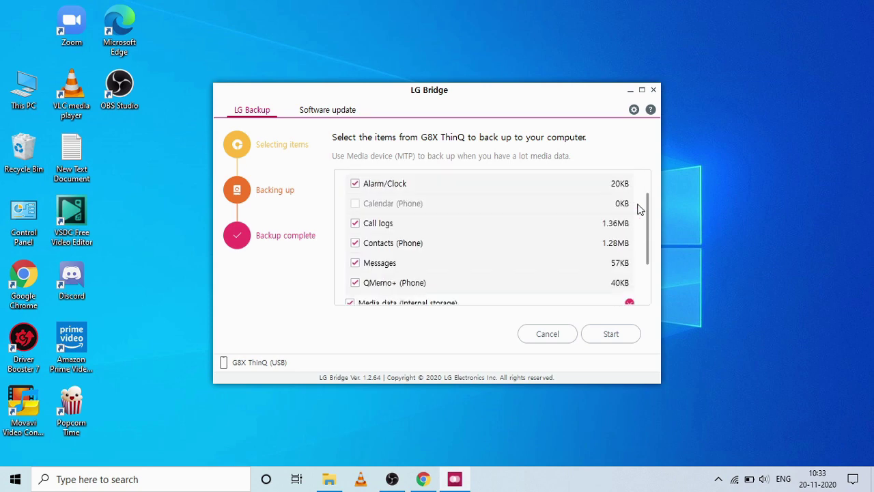
pyautogui.scroll(-2, 544, 248)
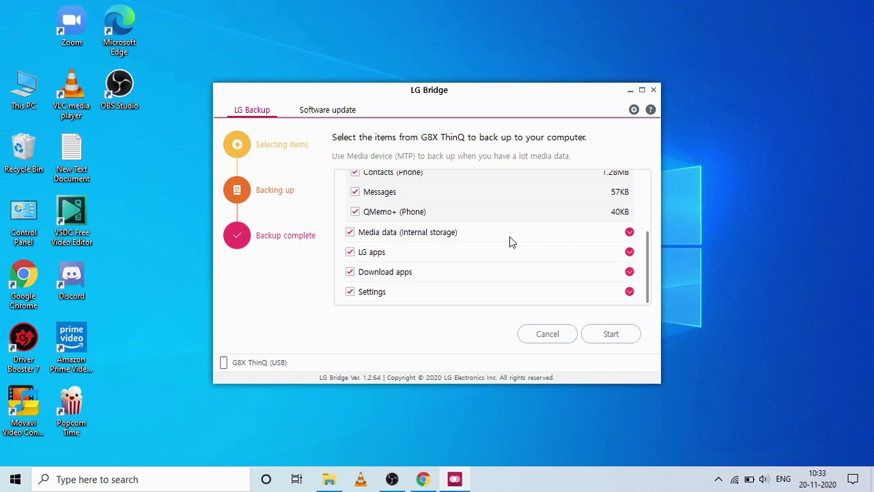
pyautogui.click(629, 232)
pyautogui.scroll(-2, 601, 239)
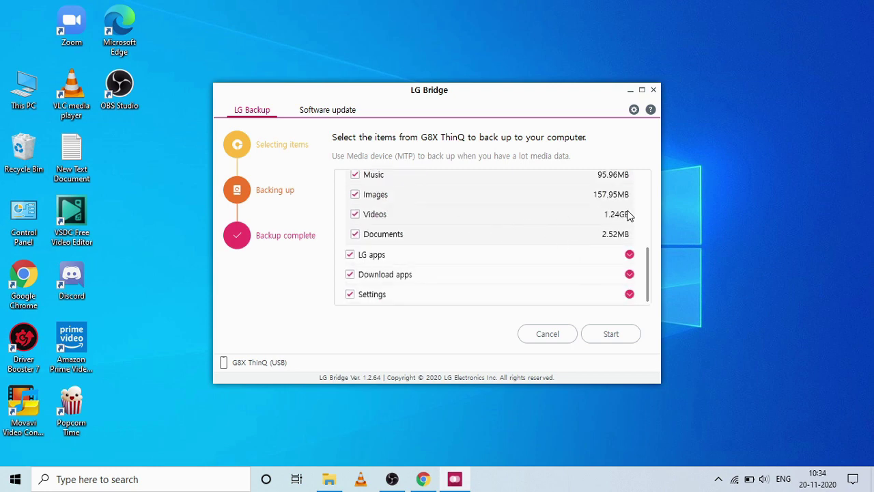
# Examine the backup items inside LG apps and Download apps
pyautogui.click(629, 254)
pyautogui.scroll(-2, 585, 256)
pyautogui.scroll(-1, 579, 256)
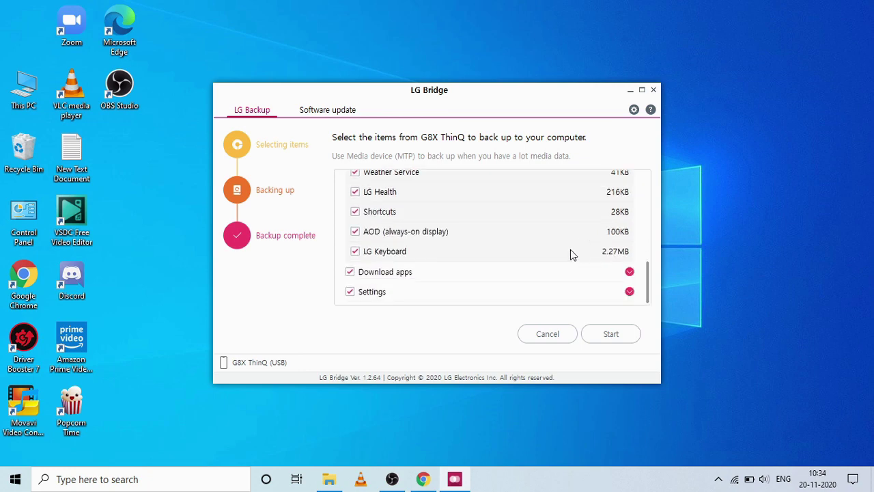
pyautogui.click(629, 271)
pyautogui.scroll(-3, 627, 273)
pyautogui.scroll(-14, 626, 273)
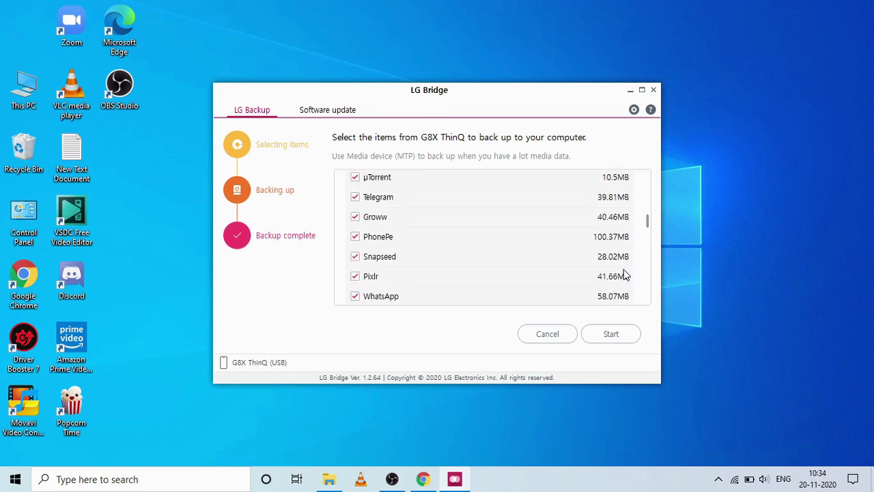
pyautogui.scroll(-9, 624, 273)
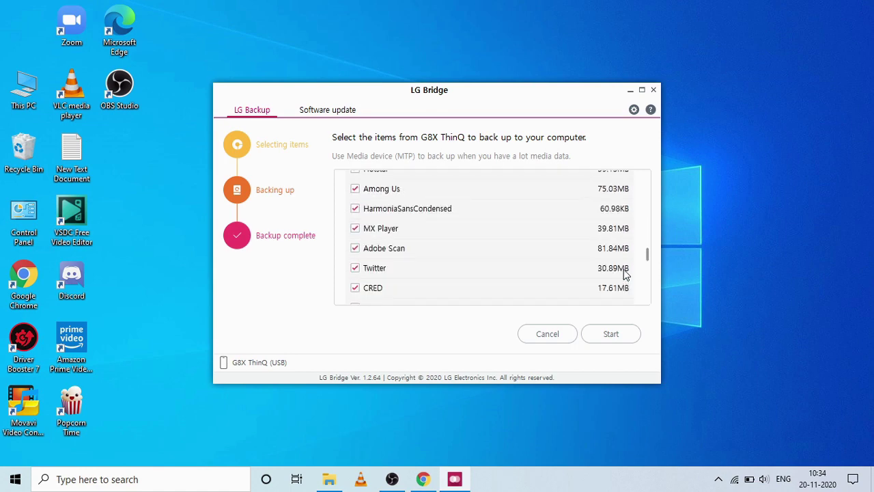
pyautogui.scroll(-10, 625, 274)
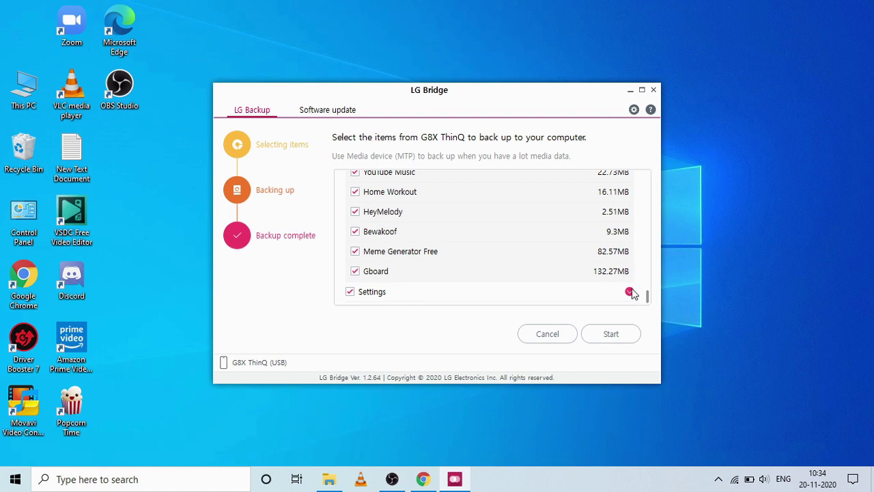
# Check the remaining backup items under Settings and start backing up the G8X ThinQ with every category selected
pyautogui.moveTo(650, 282); pyautogui.dragTo(649, 301)
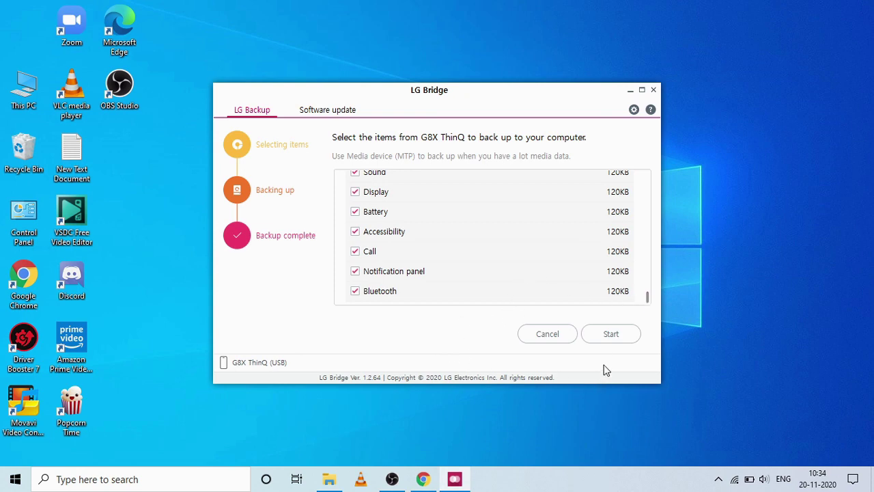
pyautogui.click(602, 341)
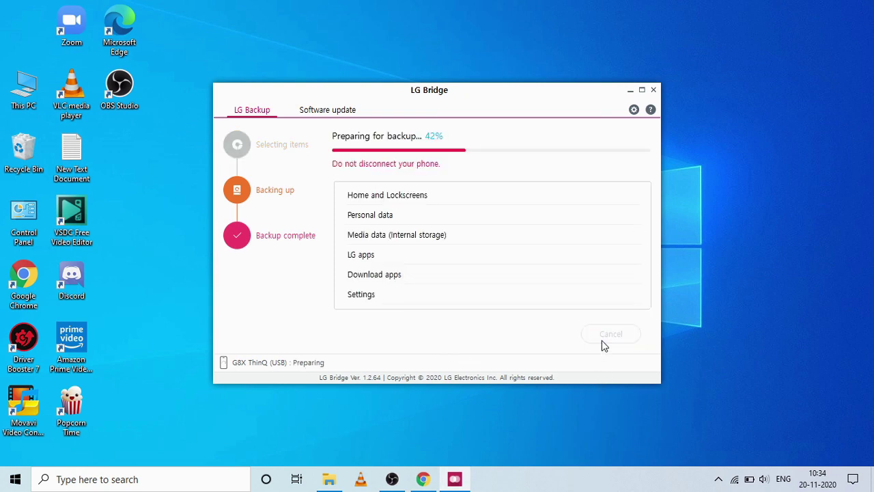
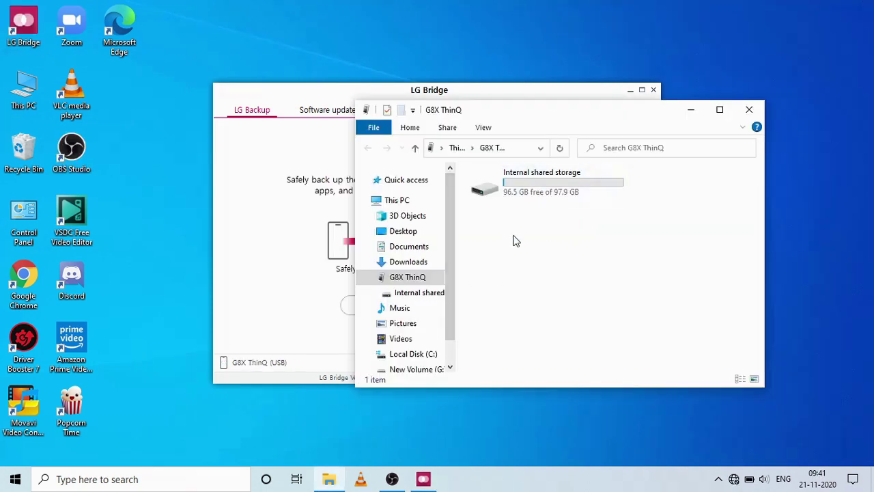
pyautogui.moveTo(512, 237); pyautogui.dragTo(591, 186)
pyautogui.click(507, 241)
pyautogui.moveTo(506, 239); pyautogui.dragTo(617, 181)
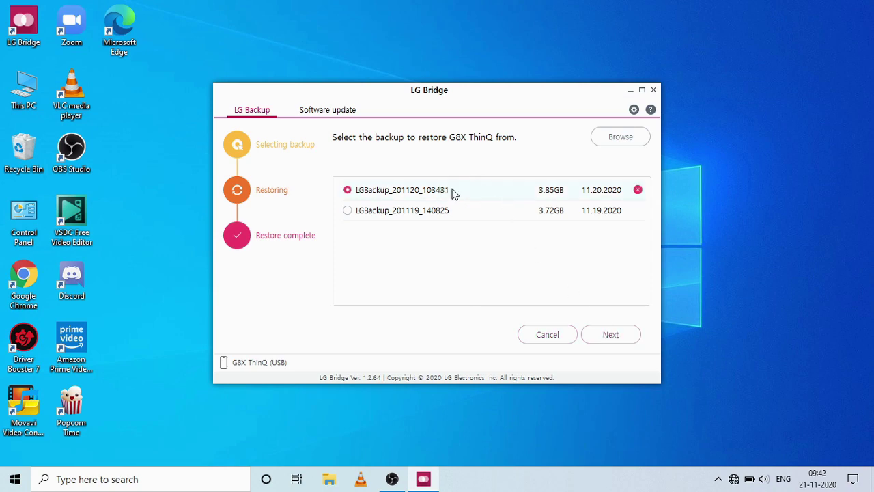
# Continue restoring from the backup LGBackup_201120_103431 and exclude Contacts (Phone) under Personal data from the restore
pyautogui.click(614, 337)
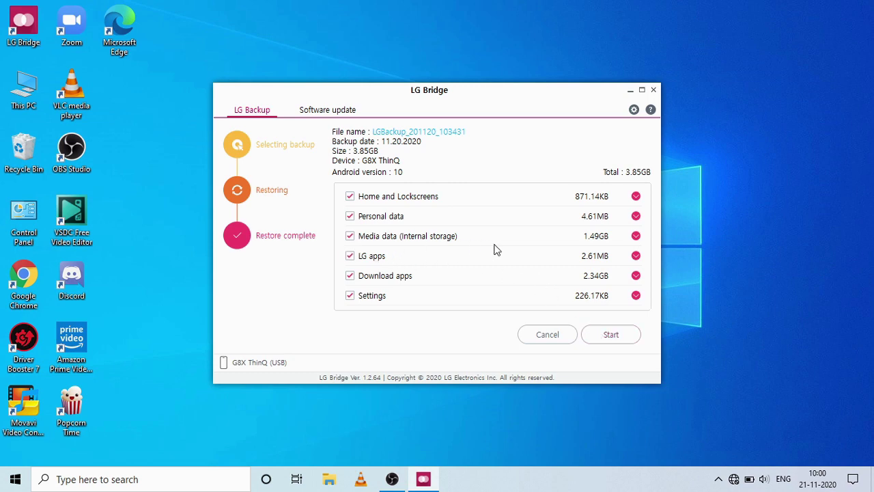
pyautogui.click(635, 217)
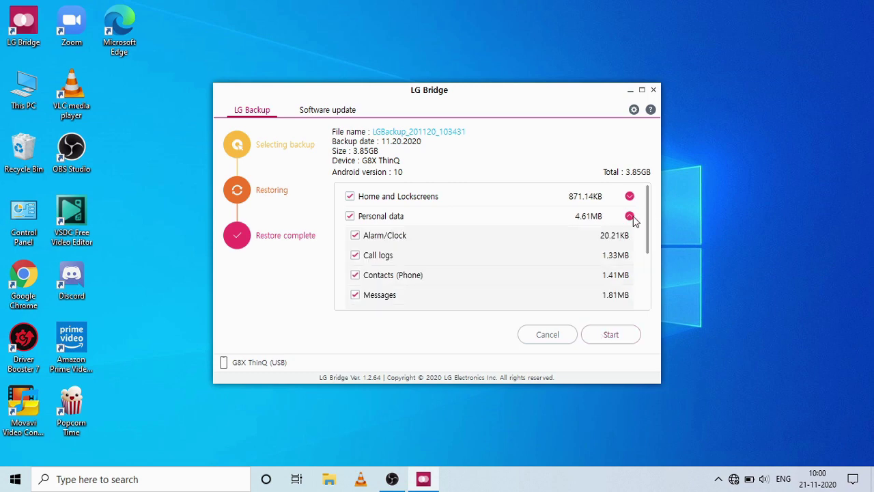
pyautogui.click(355, 275)
pyautogui.scroll(-3, 542, 259)
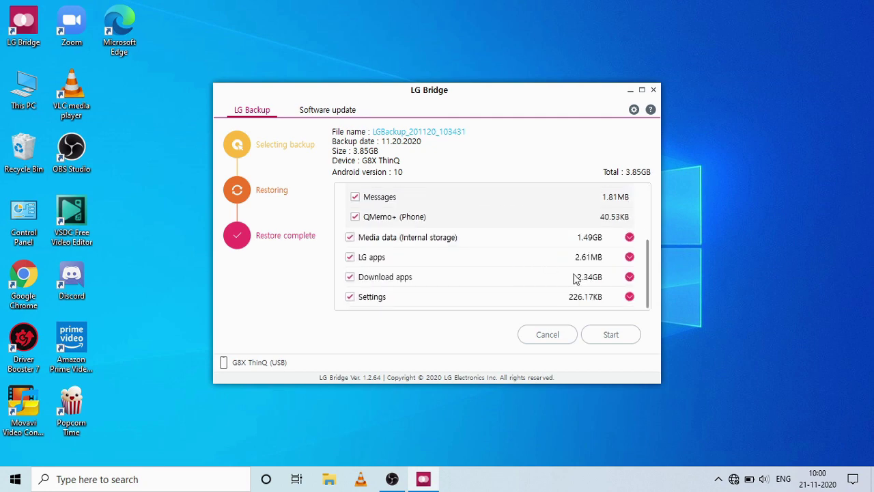
# Exclude Asphalt 9 under Download apps from the restore
pyautogui.click(629, 276)
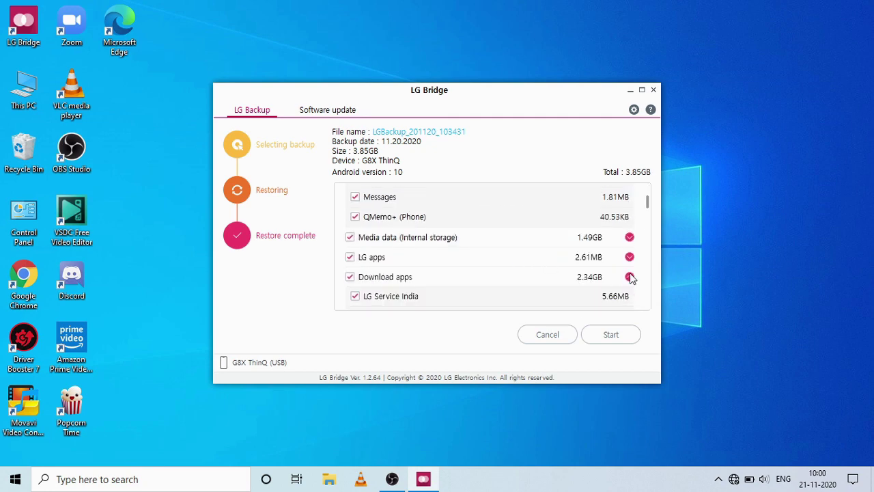
pyautogui.scroll(-2, 631, 279)
pyautogui.scroll(-6, 632, 279)
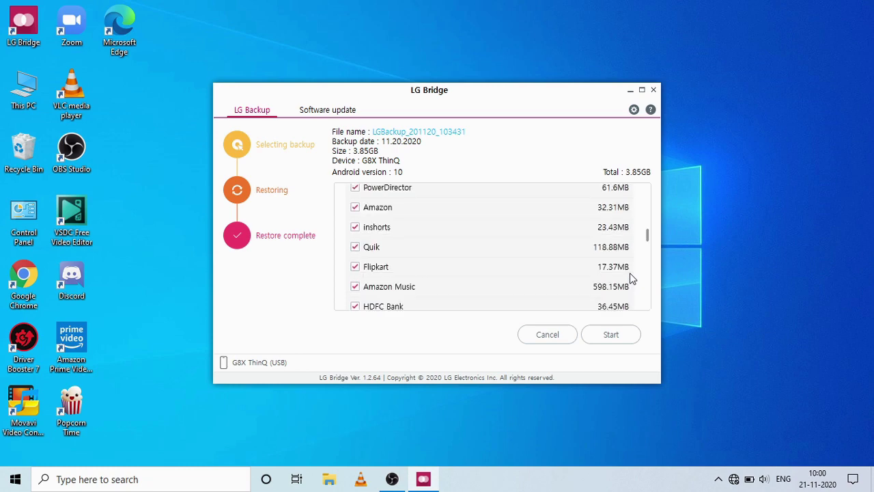
pyautogui.scroll(-6, 631, 278)
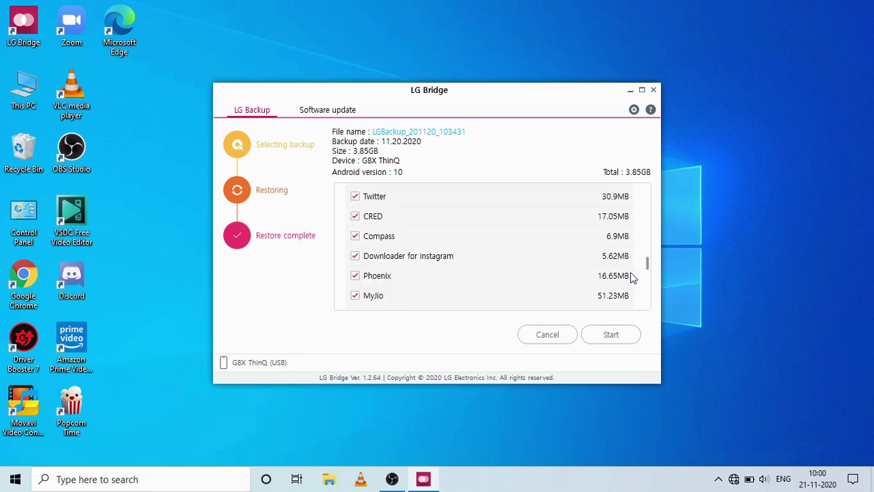
pyautogui.scroll(-2, 630, 275)
pyautogui.click(361, 238)
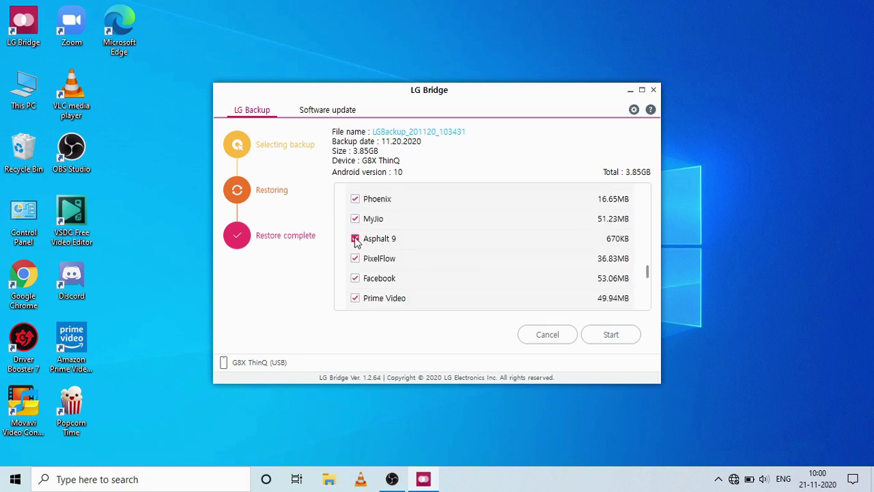
# Review the items under Settings and start restoring the selected content to the G8X ThinQ
pyautogui.scroll(-2, 459, 267)
pyautogui.scroll(-8, 459, 266)
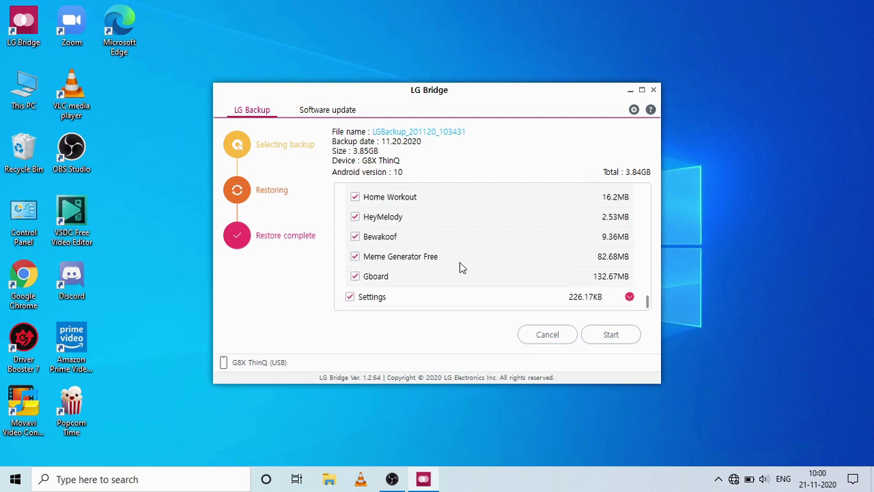
pyautogui.click(629, 297)
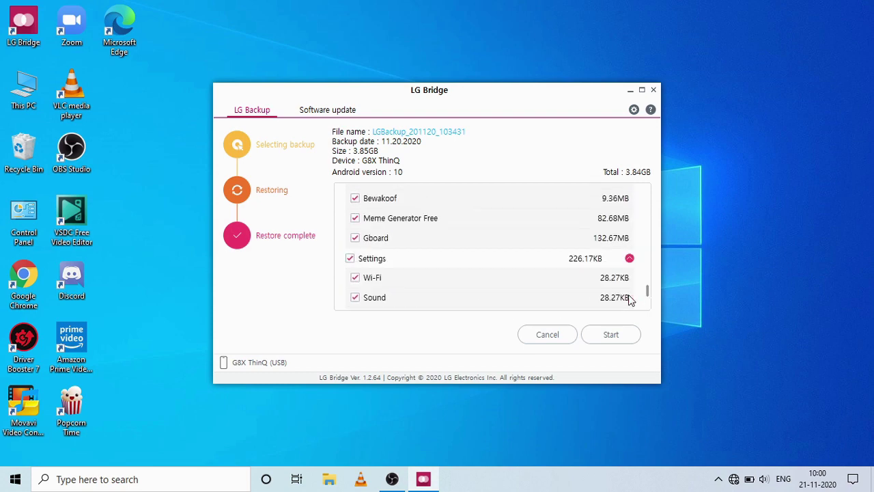
pyautogui.scroll(-5, 608, 298)
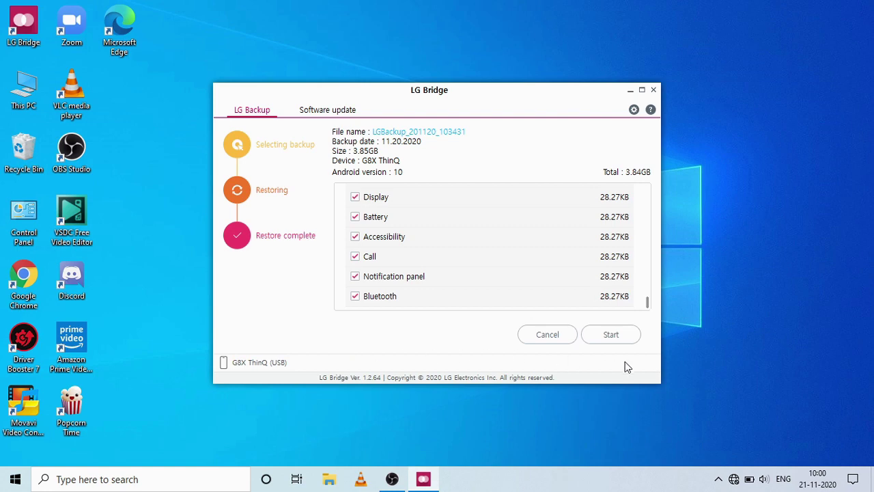
pyautogui.click(610, 335)
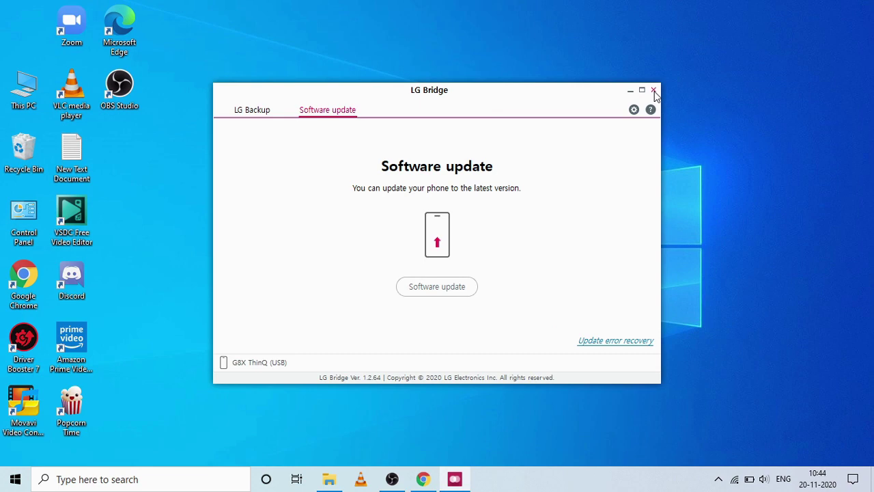
# Close LG Bridge
pyautogui.click(654, 91)
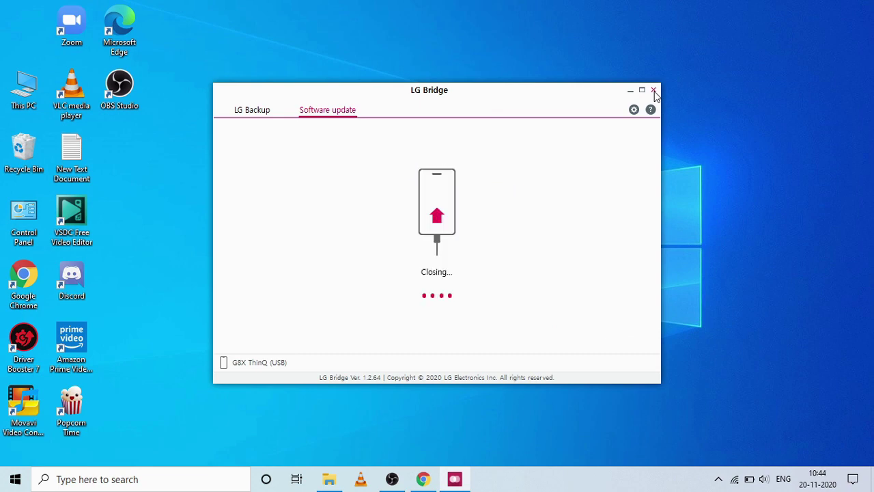